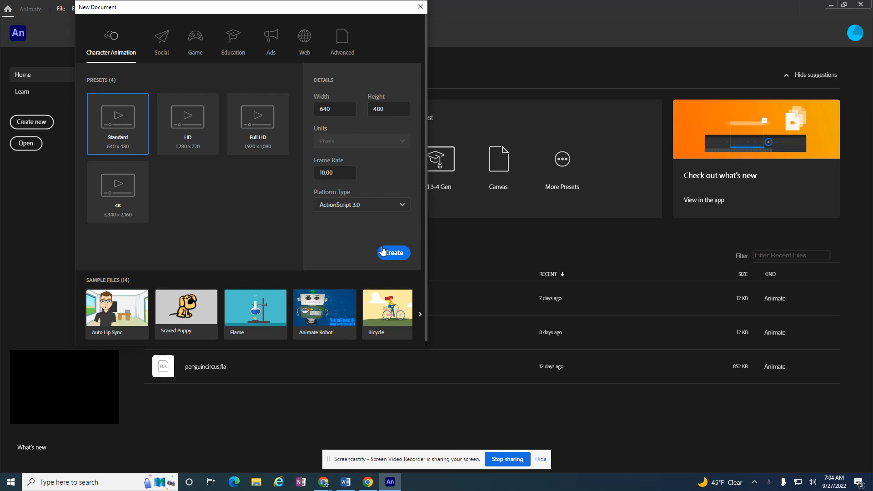
Step: Create a Standard 640 × 480 ActionScript 3.0 document and set its frame rate to 30 fps
left_click(382, 251)
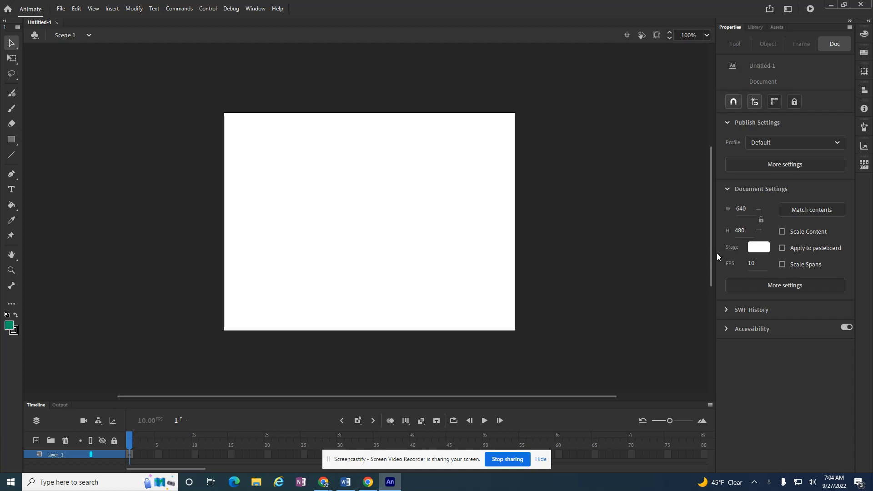
left_click(752, 263)
type("30")
Step: Set the stage color to a medium light blue and make the timeline area taller
left_click(761, 248)
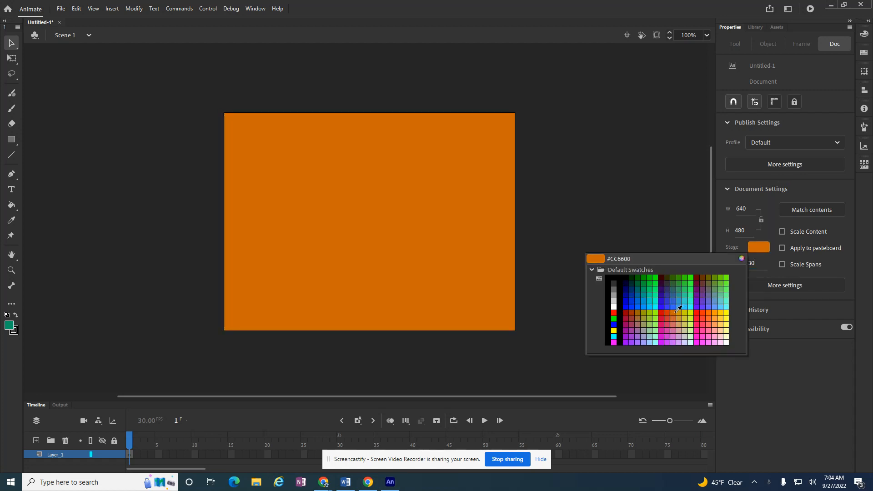
left_click(714, 300)
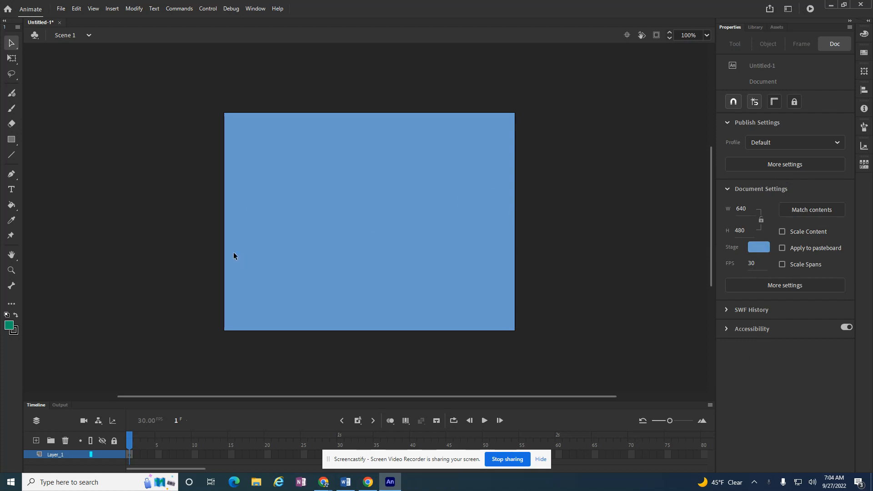
left_click_drag(160, 400, 174, 343)
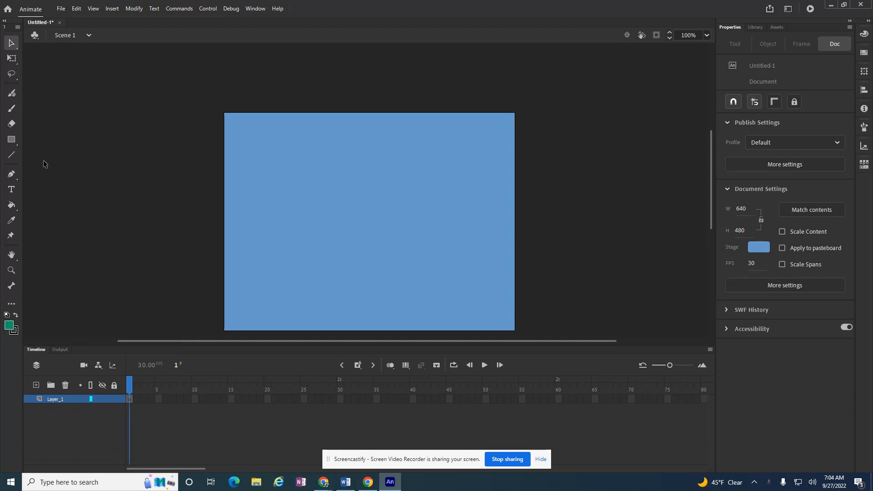
Step: Draw a wide, flat oval with no fill and a dark purple #330066 stroke of size 9 below the stage center
left_click(14, 140)
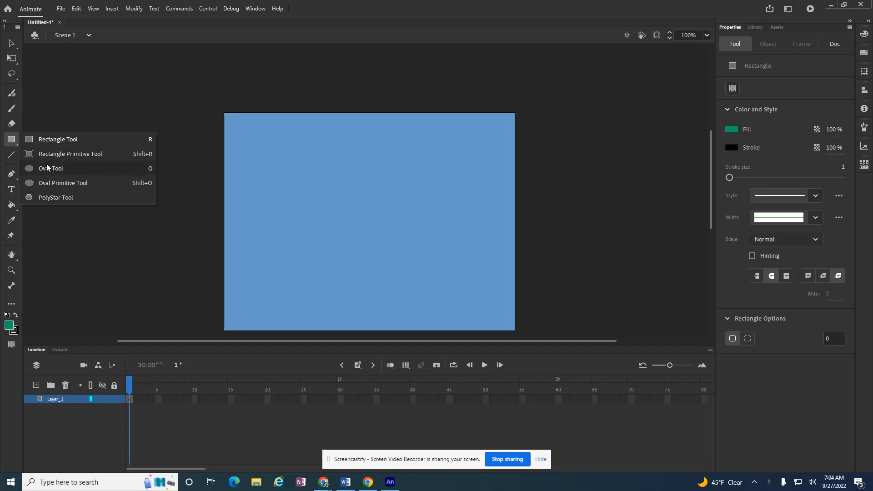
left_click(51, 169)
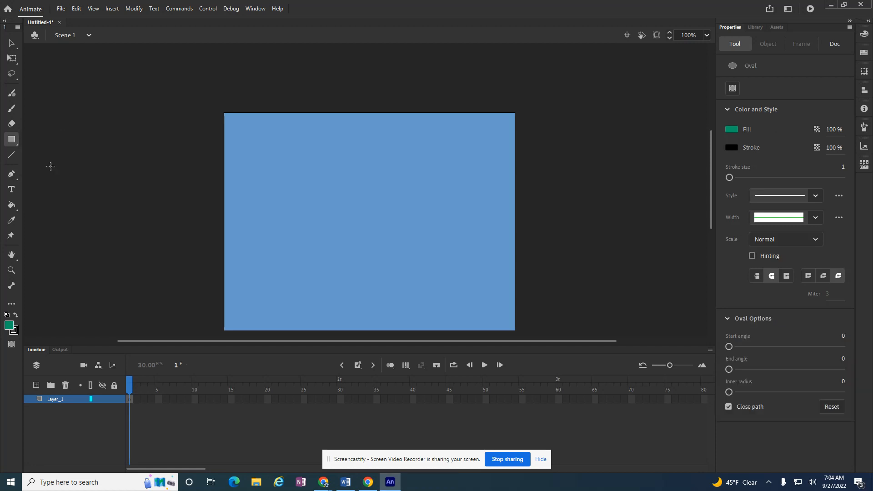
left_click(733, 128)
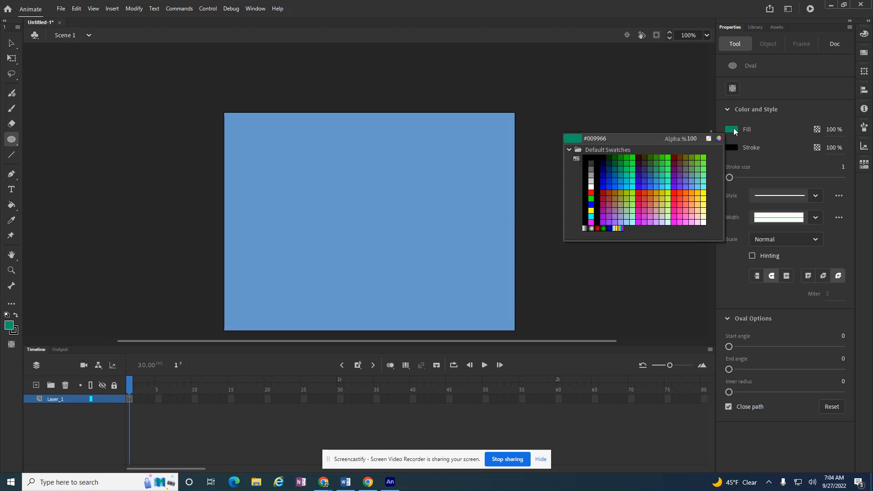
left_click(708, 139)
left_click(731, 147)
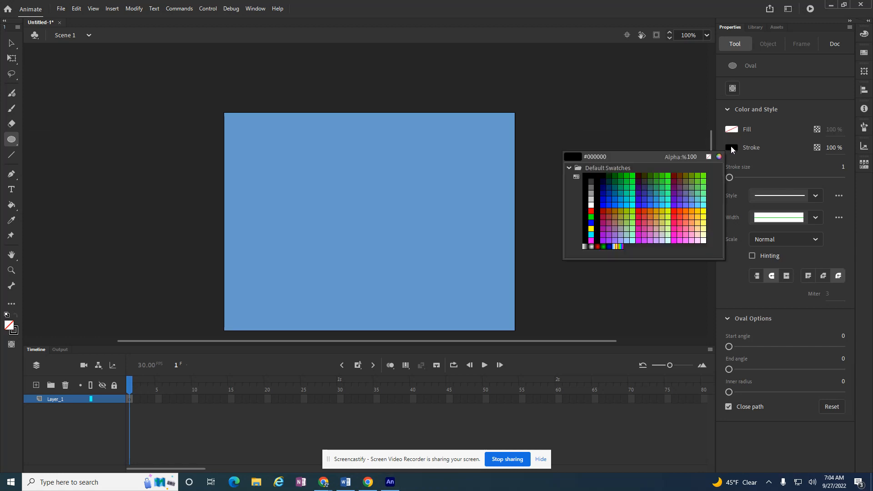
left_click(643, 183)
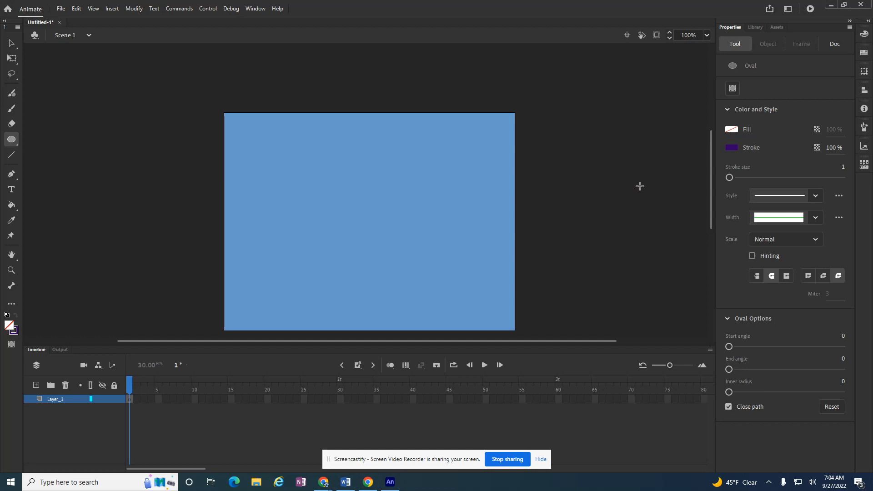
left_click_drag(731, 178, 733, 177)
left_click_drag(280, 221, 409, 259)
Step: Draw a long horizontal handle line outward from the oval's right end and shift the whole wand slightly left
left_click(11, 155)
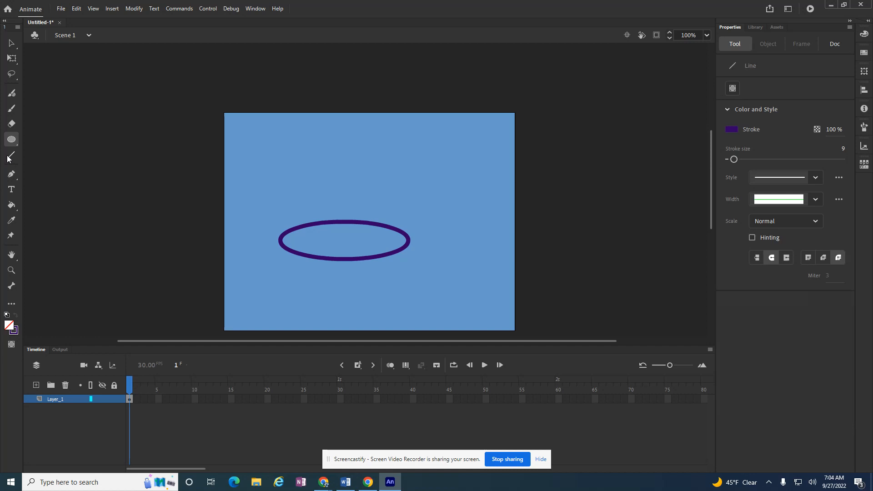
left_click_drag(409, 241, 565, 241)
key("v")
mouse_move(169, 190)
left_mouse_down()
mouse_move(355, 233)
mouse_move(614, 272)
left_mouse_up()
left_click_drag(473, 241, 439, 242)
left_click(632, 203)
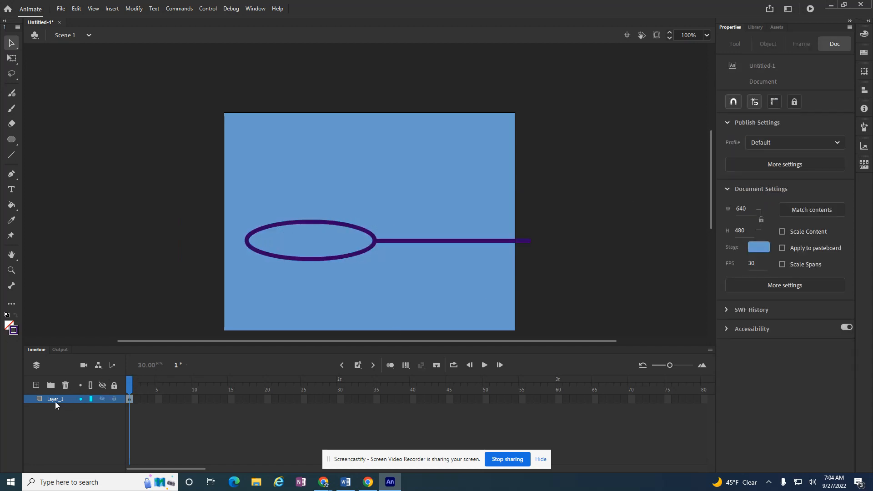
Step: Rename the layer holding the oval and line as wand
double_click(55, 399)
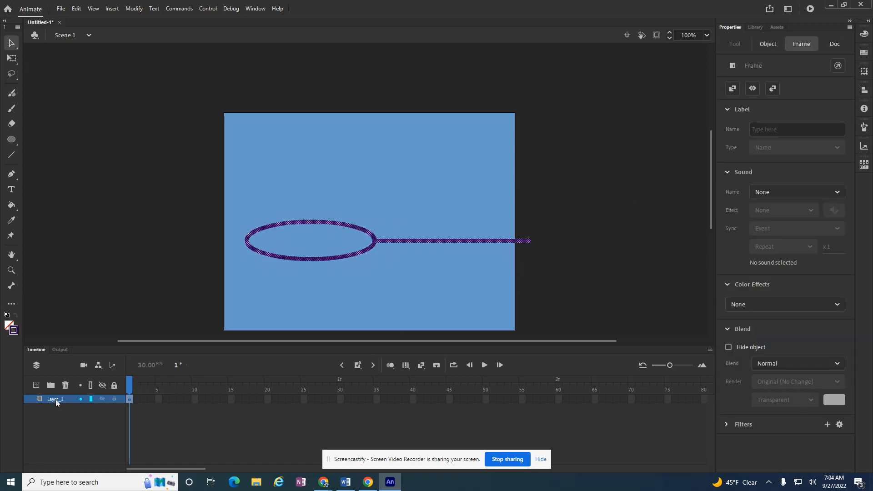
type("wand")
key("Return")
Step: Toggle the wand layer's outline view and visibility on and off, and lock the layer
left_click(91, 400)
left_click(91, 400)
left_click(91, 399)
left_click(91, 399)
left_click(102, 400)
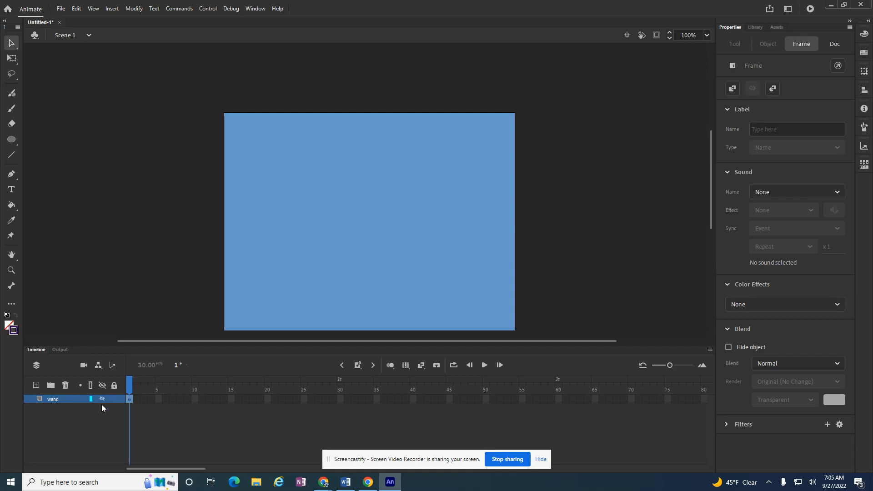
left_click(102, 399)
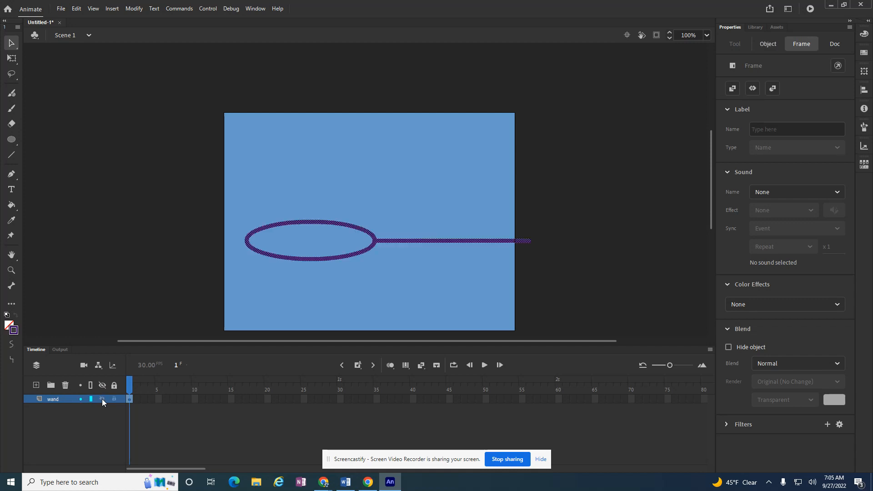
left_click(103, 400)
left_click(100, 400)
left_click(101, 463)
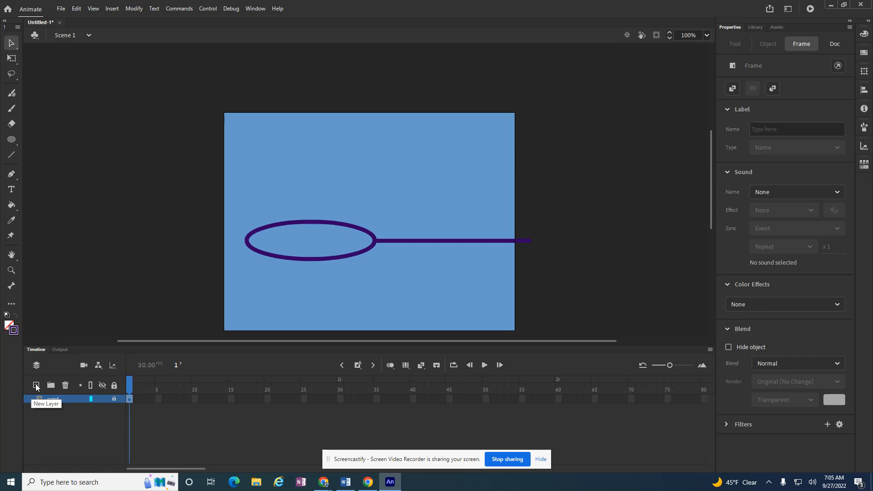
Step: Insert a new layer above the wand layer
left_click(117, 12)
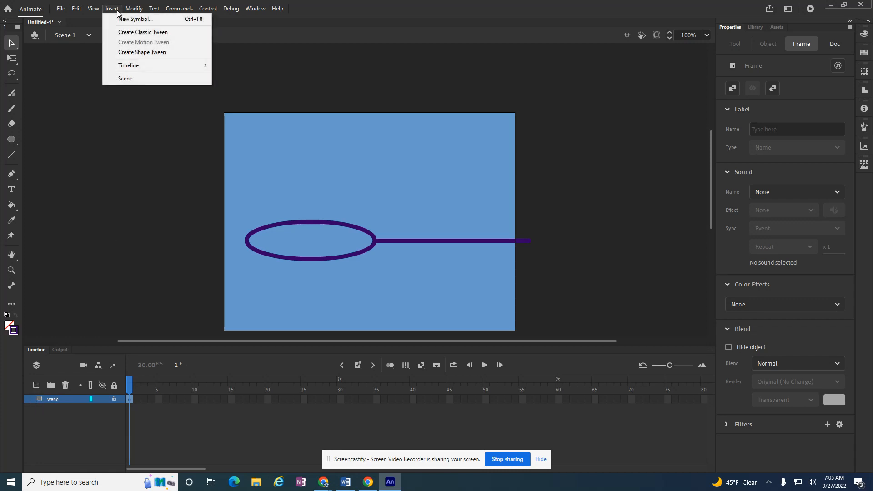
mouse_move(126, 68)
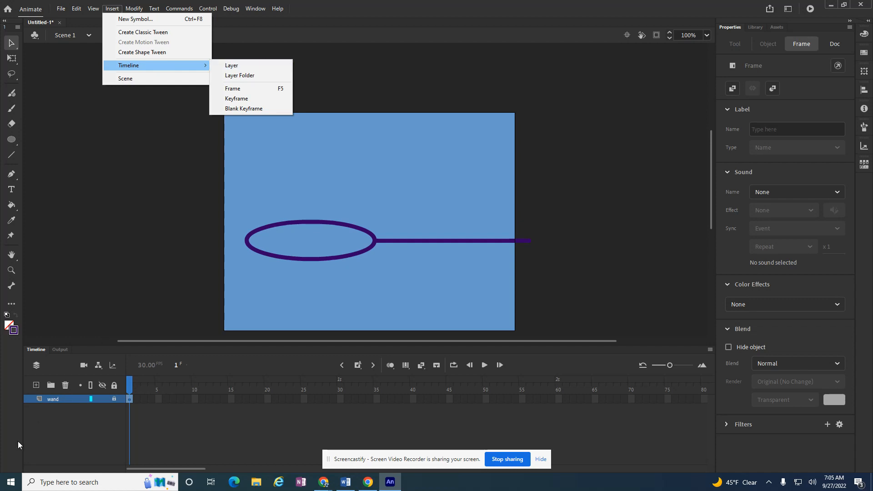
right_click(53, 400)
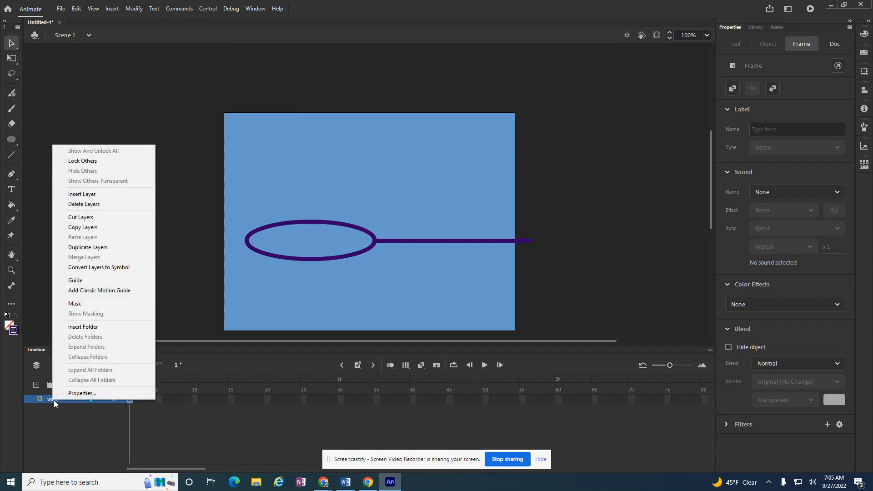
left_click(109, 195)
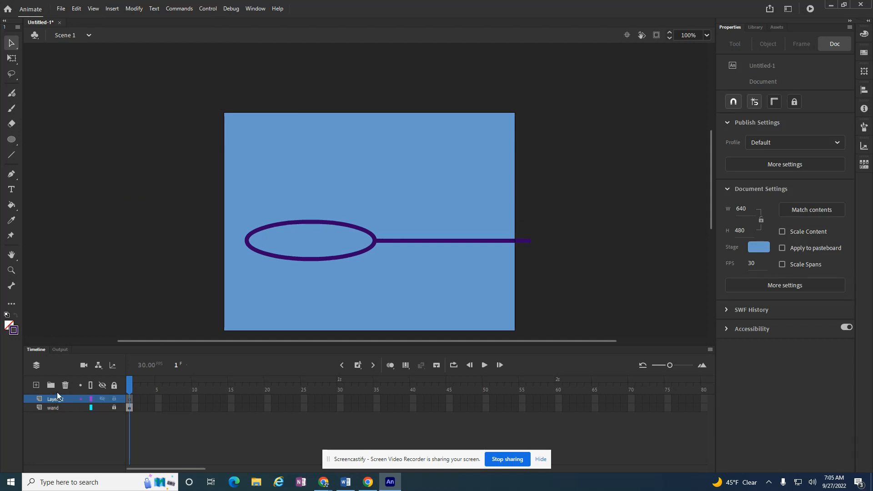
Step: On the new layer, draw a large oval bubble rising from the wand's loop, with a blue fill at 60% alpha and no stroke
left_click(14, 142)
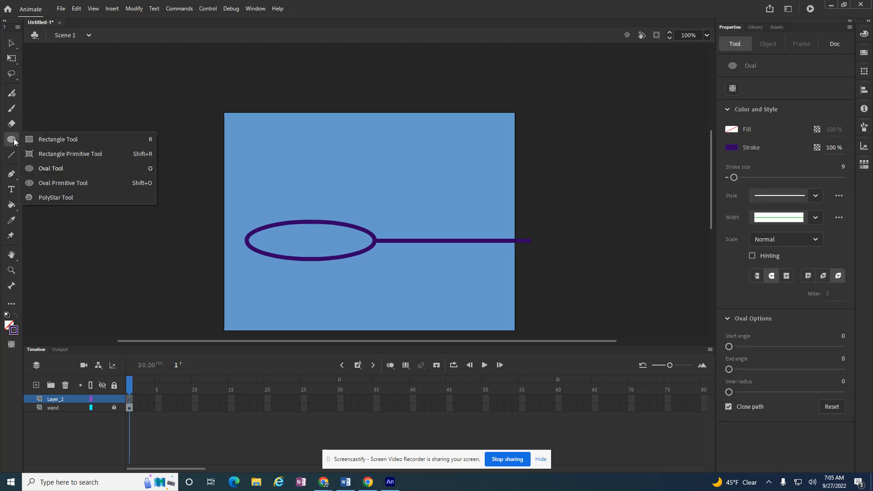
left_click(50, 173)
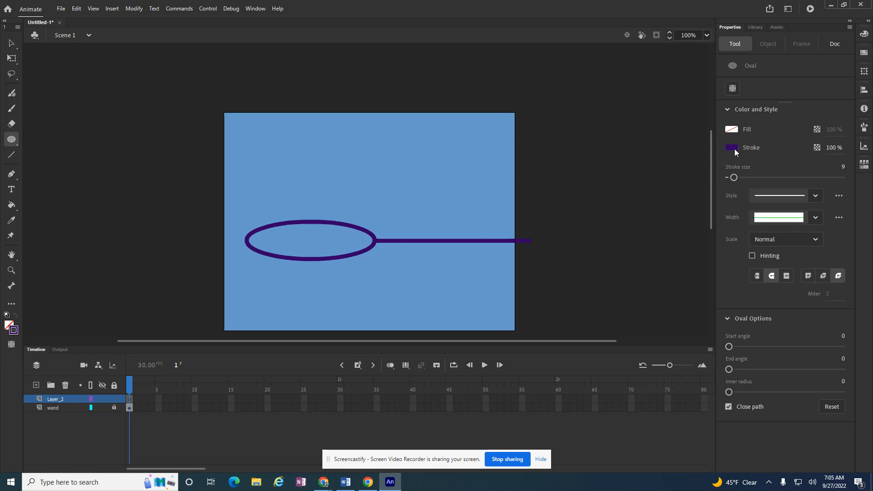
left_click(731, 128)
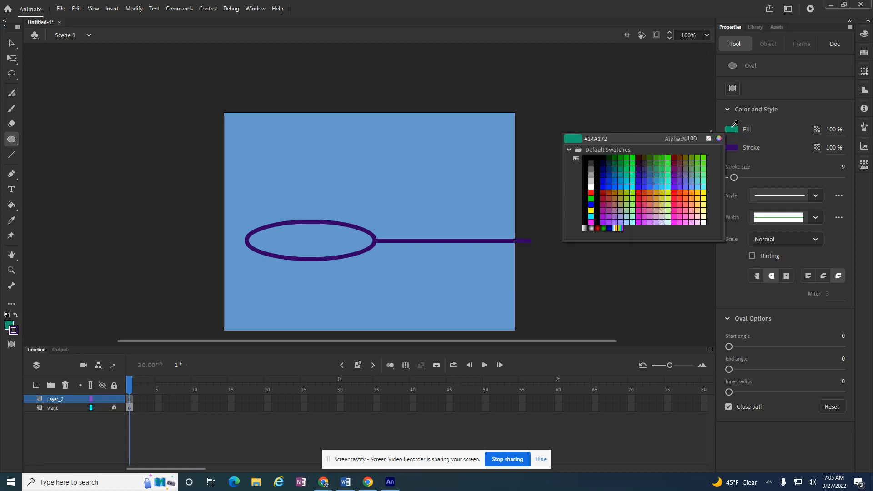
left_click(615, 181)
left_click(730, 148)
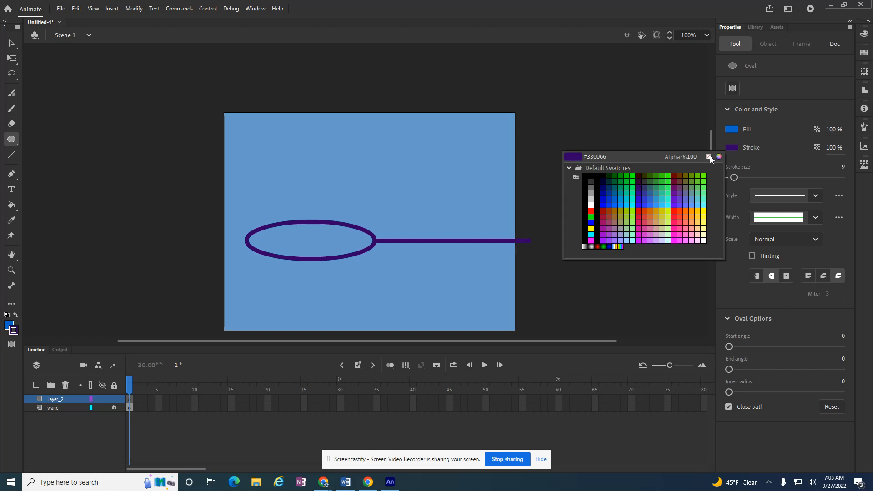
left_click(707, 156)
left_click(836, 129)
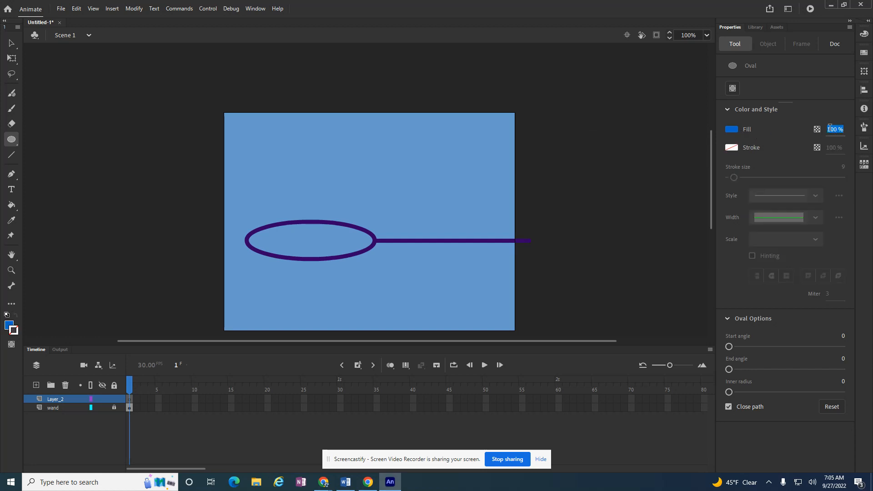
type("50")
type("%")
left_click_drag(251, 162, 377, 257)
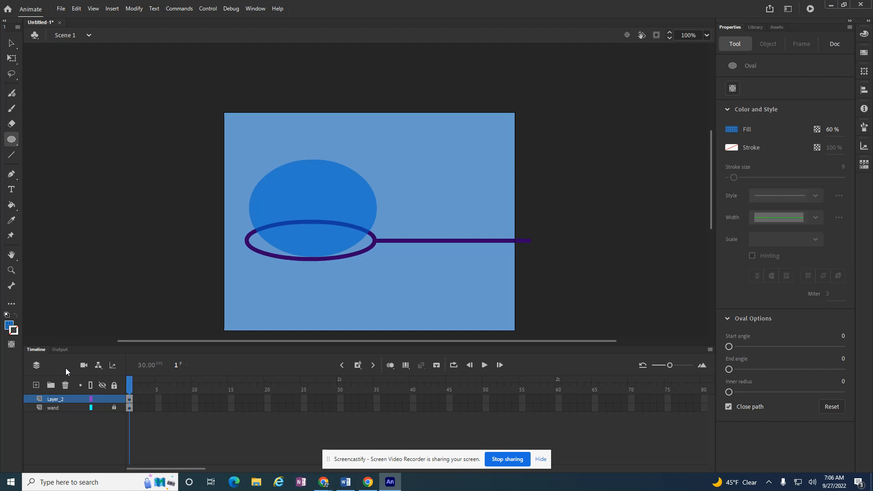
Step: Rename the new layer as bubble and unlock the wand layer
double_click(54, 401)
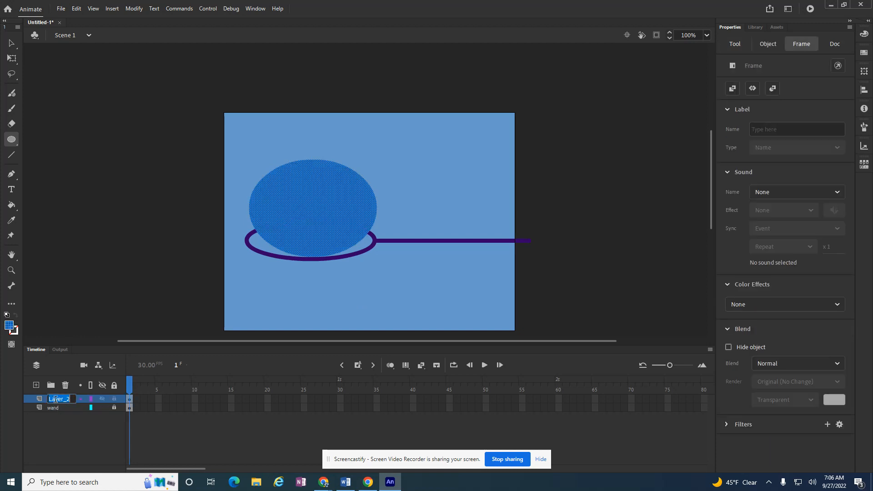
type("bubble")
key("Return")
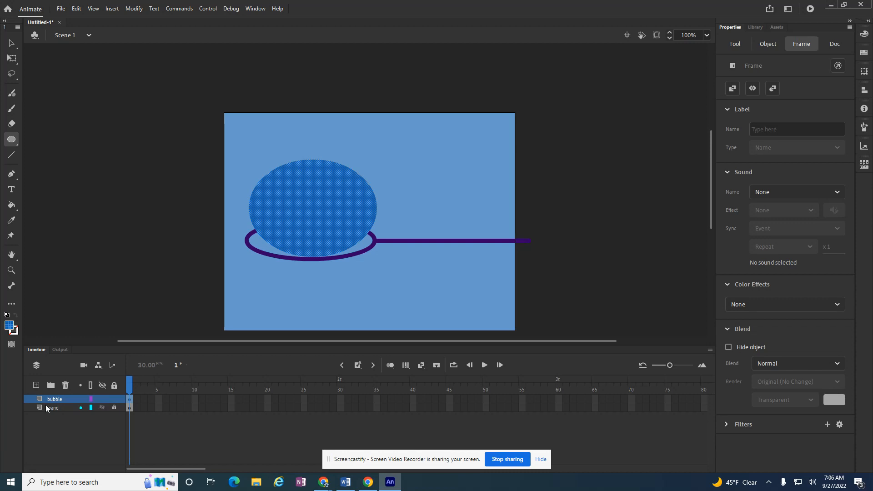
left_click(114, 408)
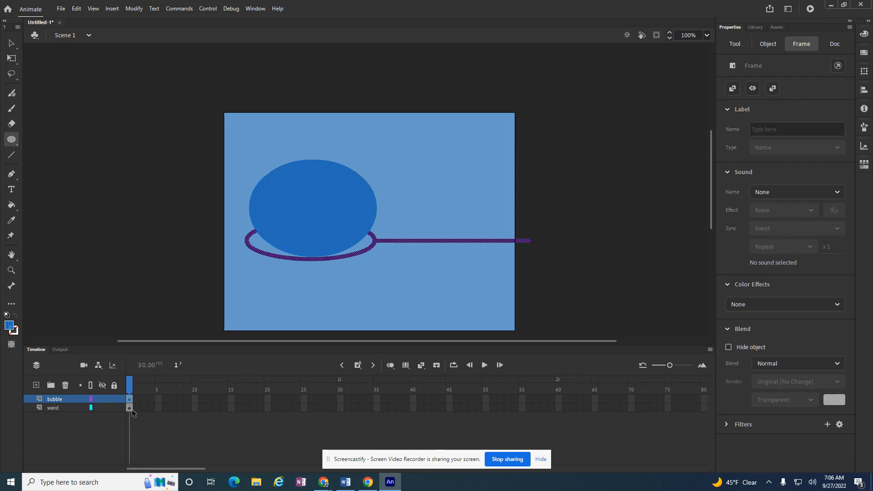
Step: Hide and show the bubble and wand layers in turn to check which artwork each one holds
left_click(105, 399)
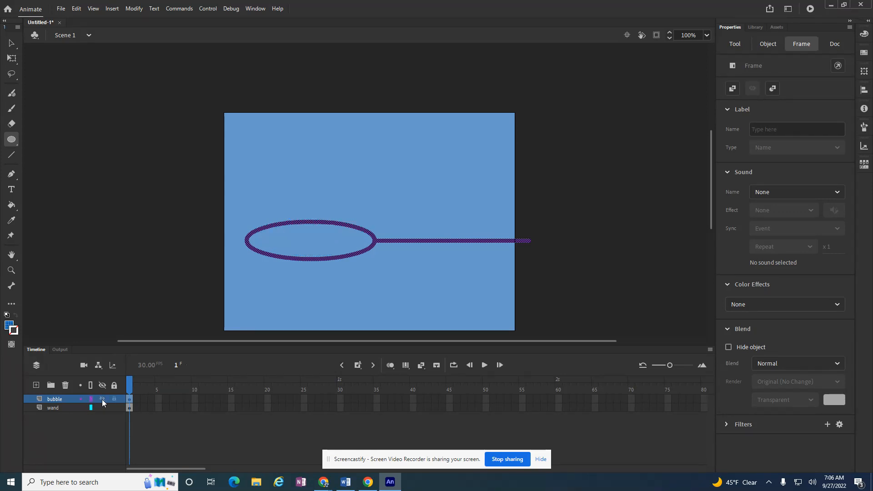
left_click(102, 400)
left_click(102, 399)
left_click(102, 399)
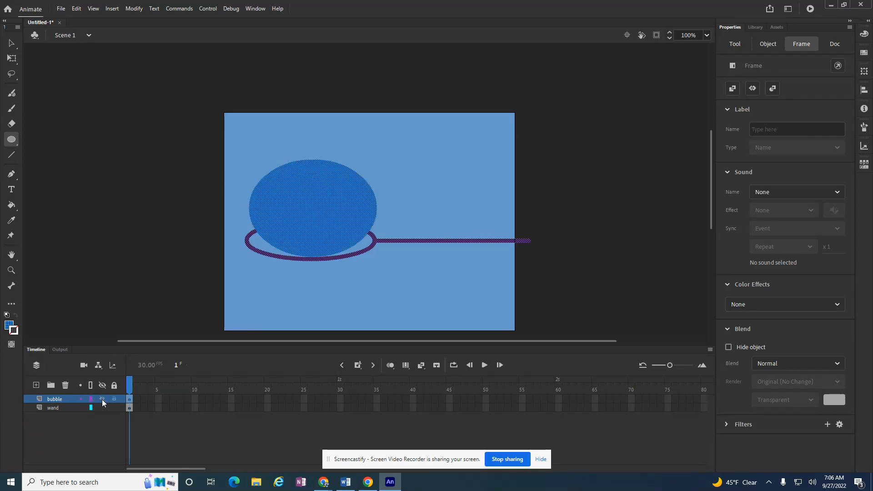
left_click(102, 408)
left_click(102, 408)
left_click(101, 408)
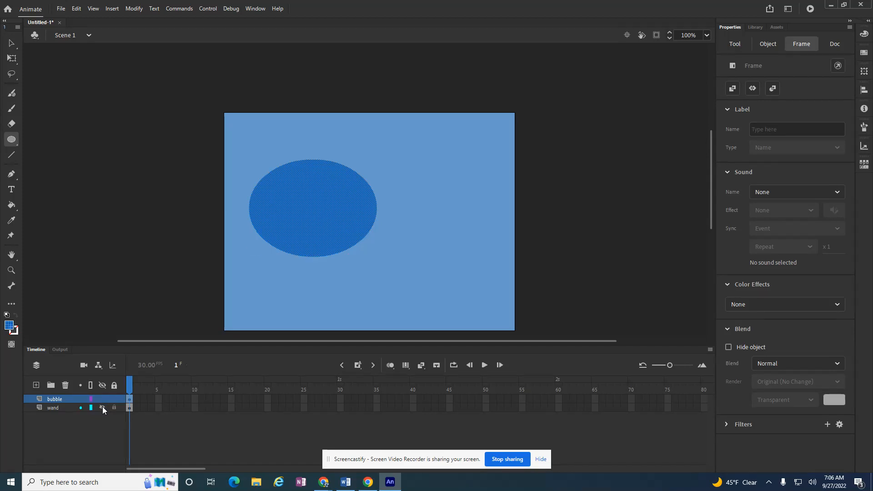
left_click(102, 408)
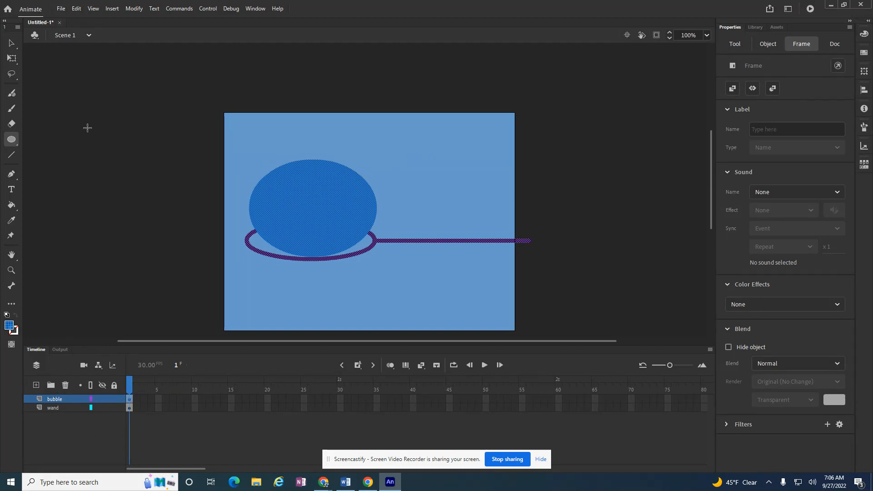
Step: Insert a keyframe at frame 2 of the bubble layer and move the bubble straight up to about Y 64
left_click(10, 42)
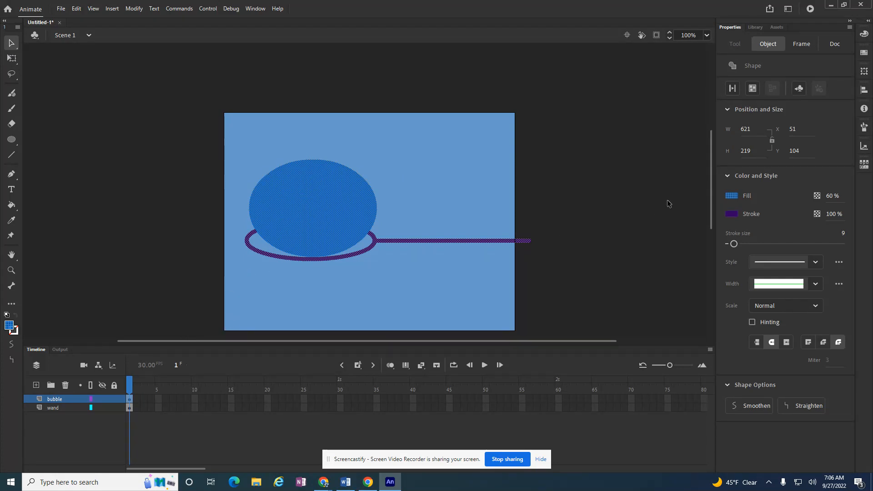
left_click(140, 403)
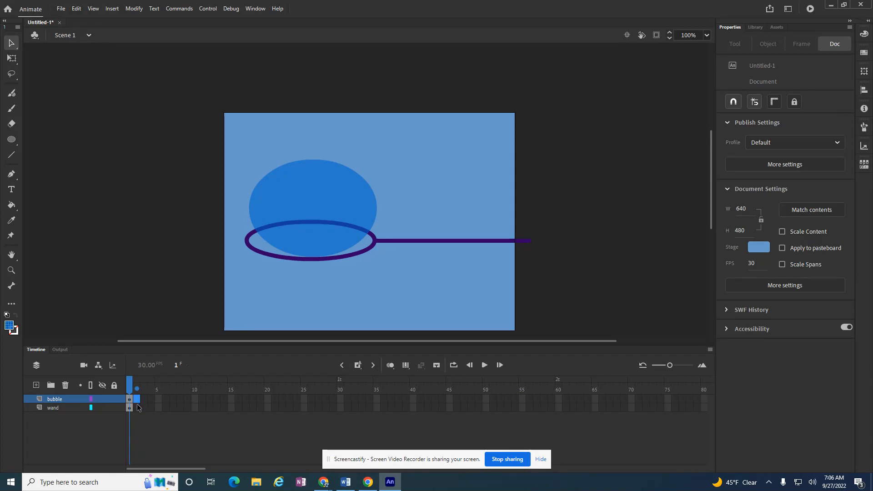
right_click(137, 399)
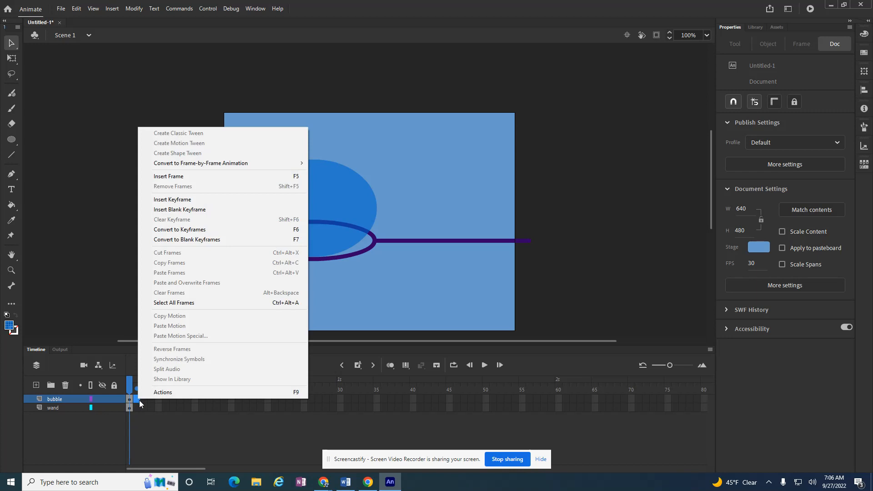
left_click(166, 199)
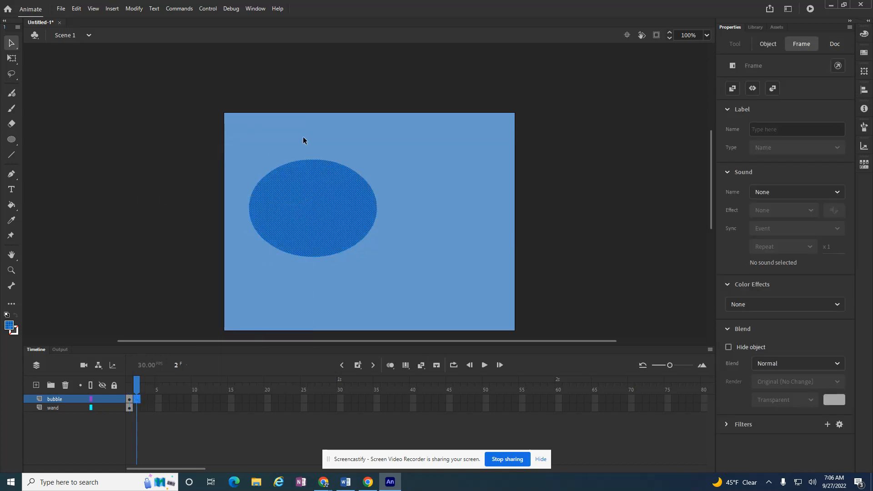
left_click_drag(307, 198, 309, 180)
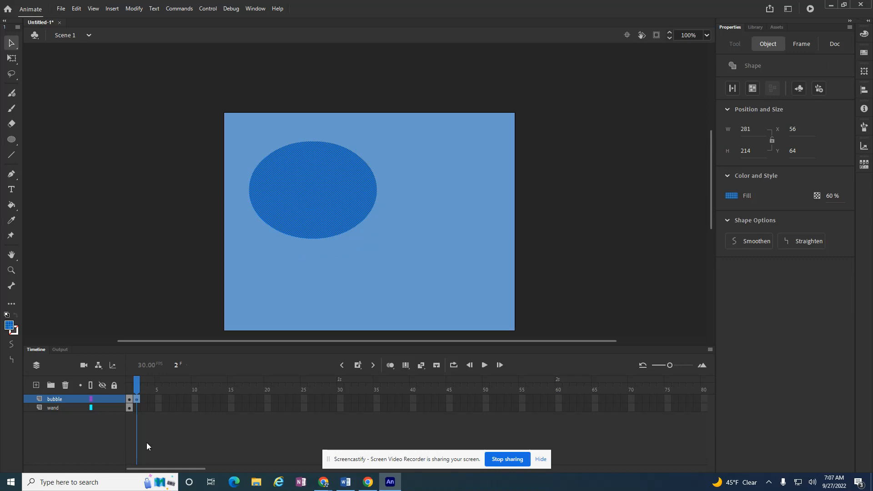
Step: Insert a keyframe at frame 3 of the bubble layer and raise the bubble to just below the stage's upper edge
left_click(144, 400)
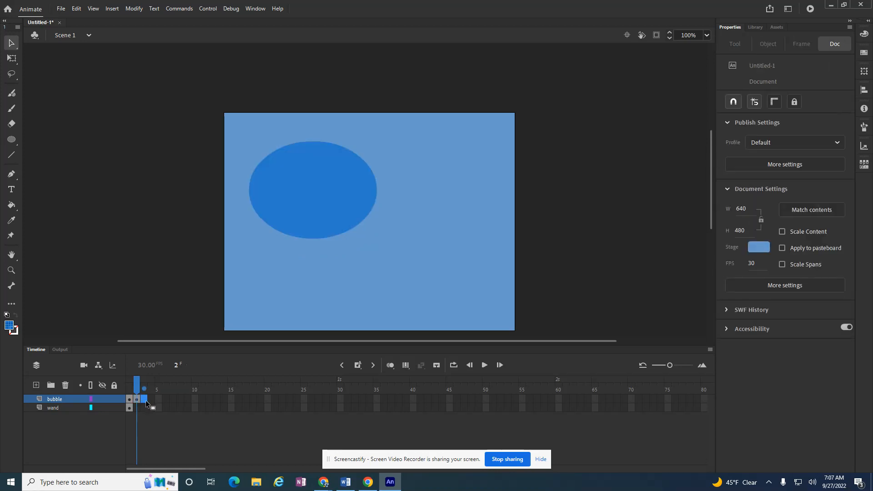
right_click(144, 399)
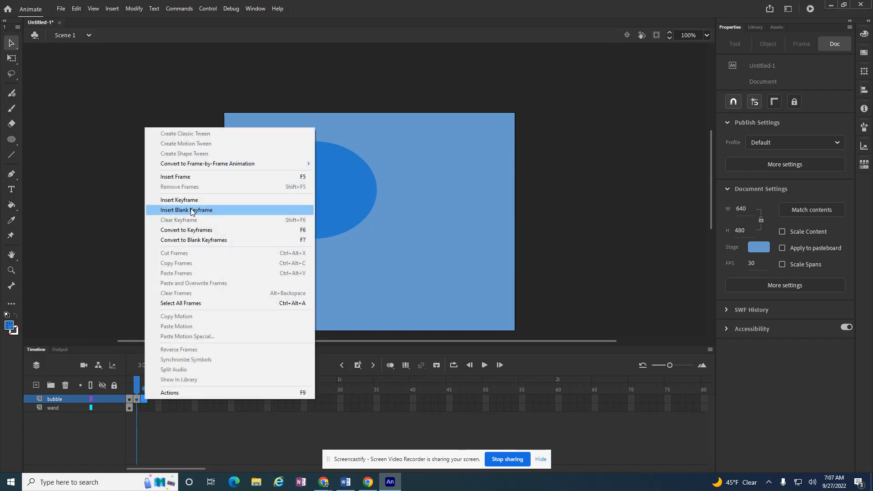
left_click(227, 200)
left_click(304, 193)
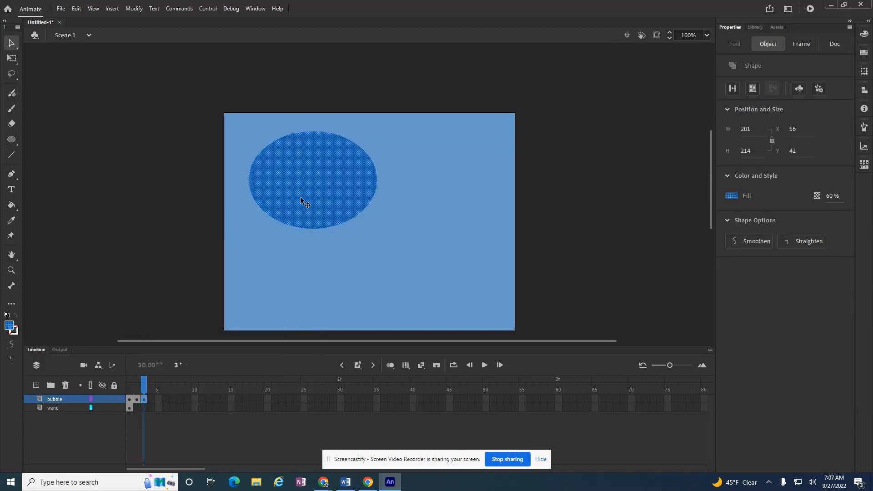
left_click_drag(300, 200, 301, 191)
Step: Insert a keyframe at frame 4 of the bubble layer and move the bubble up to about Y -26
left_click(153, 401)
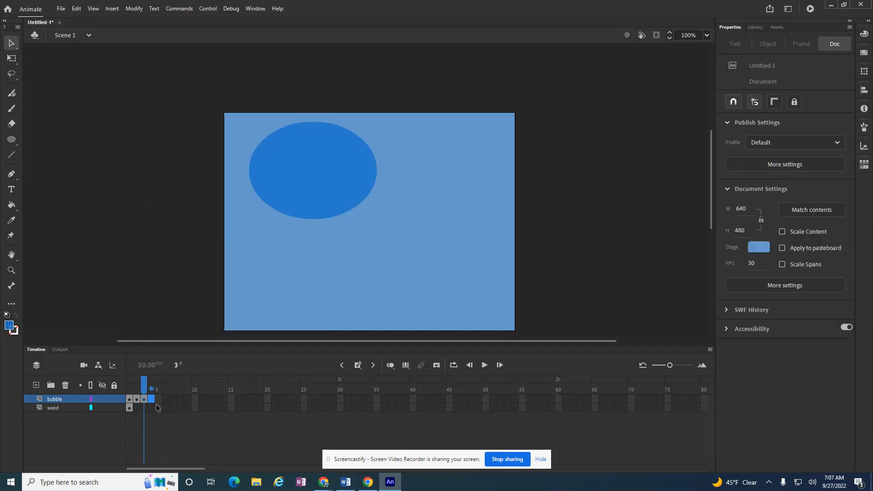
right_click(153, 400)
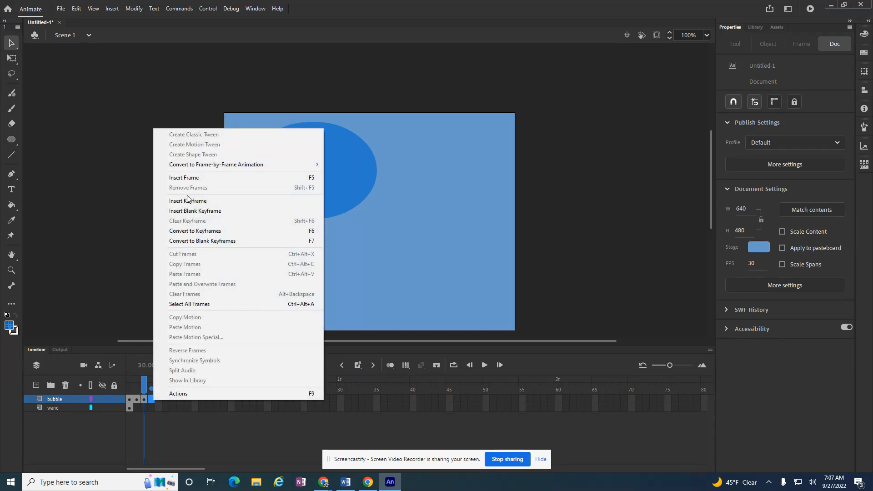
left_click(187, 201)
left_click_drag(286, 175, 292, 156)
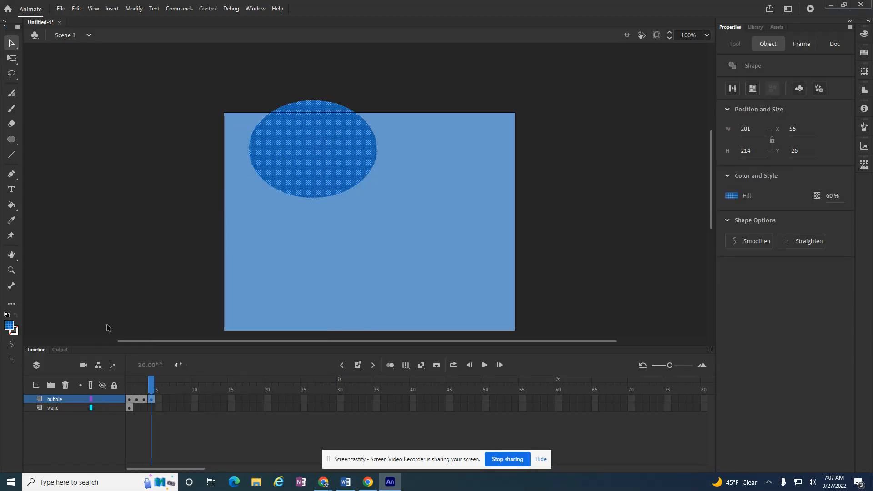
Step: Add a keyframe at frame 5 of the bubble layer and raise the bubble to about Y -72
left_click(158, 400)
right_click(160, 401)
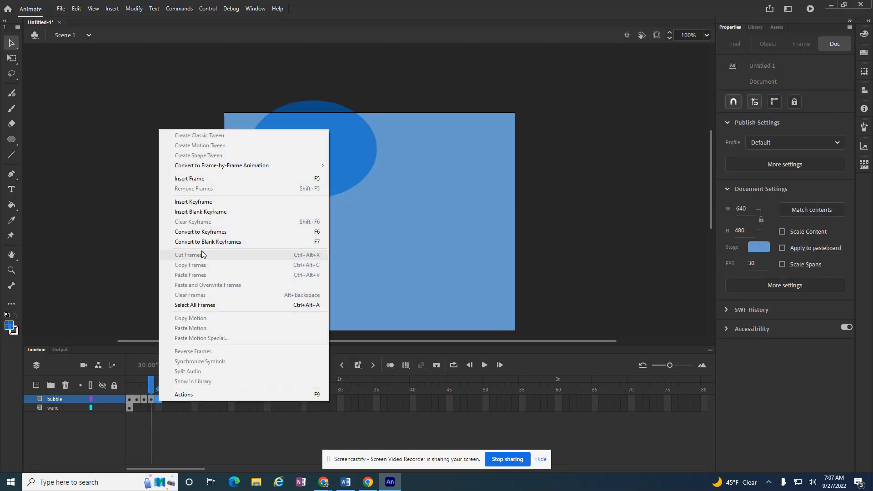
left_click(203, 202)
left_click_drag(304, 160, 301, 132)
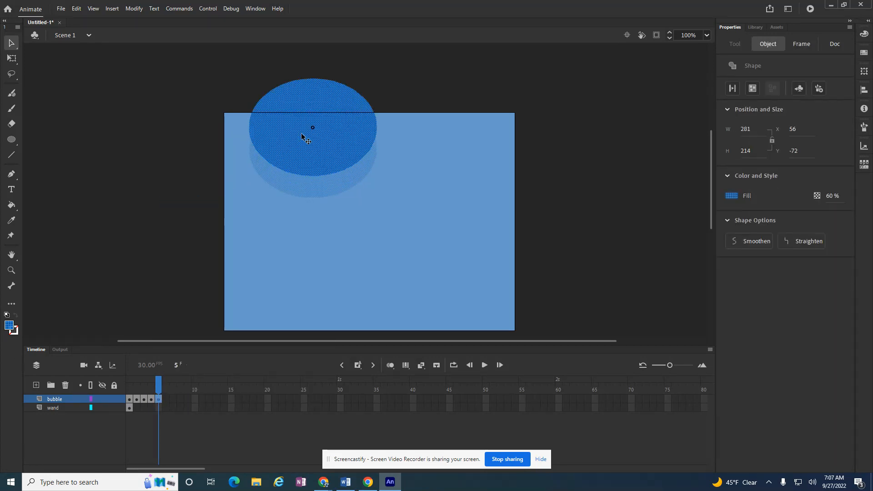
Step: Add a keyframe at frame 6 of the bubble layer and raise the bubble until more than half is above the stage
left_click(166, 397)
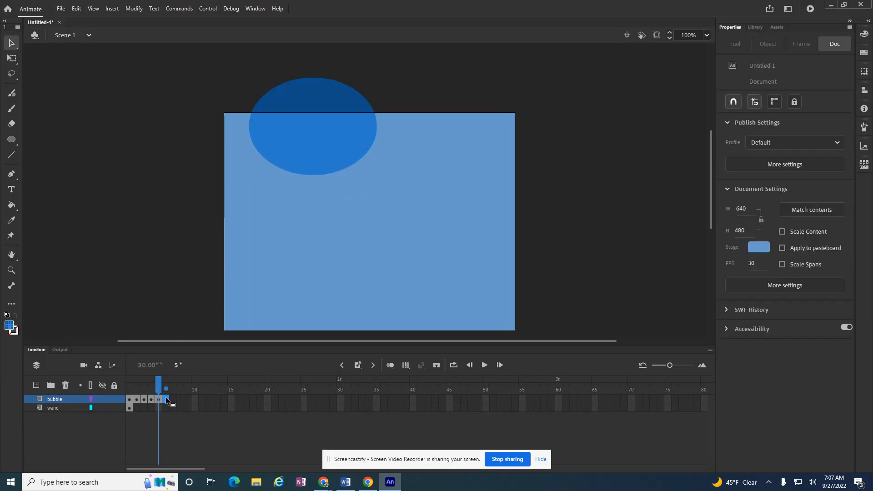
right_click(167, 399)
left_click(209, 198)
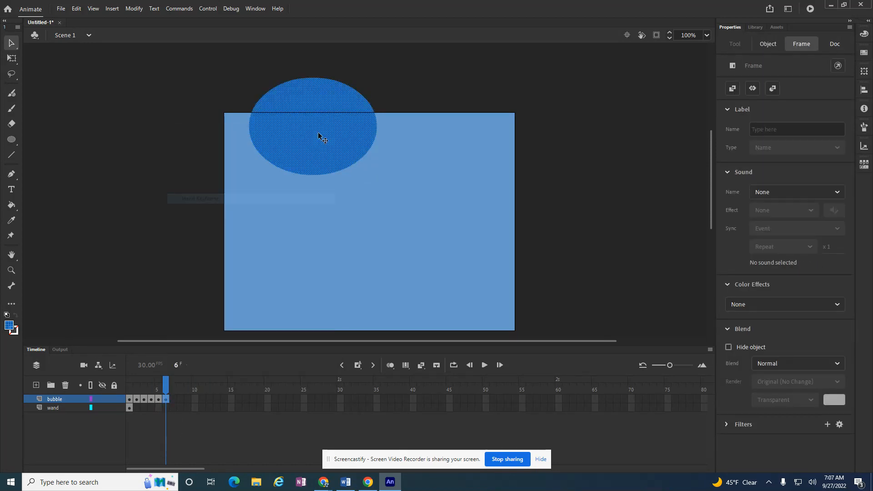
left_click_drag(320, 135, 317, 111)
Step: Insert a keyframe at frame 7 of the bubble layer and move the bubble up to about Y -174
right_click(173, 399)
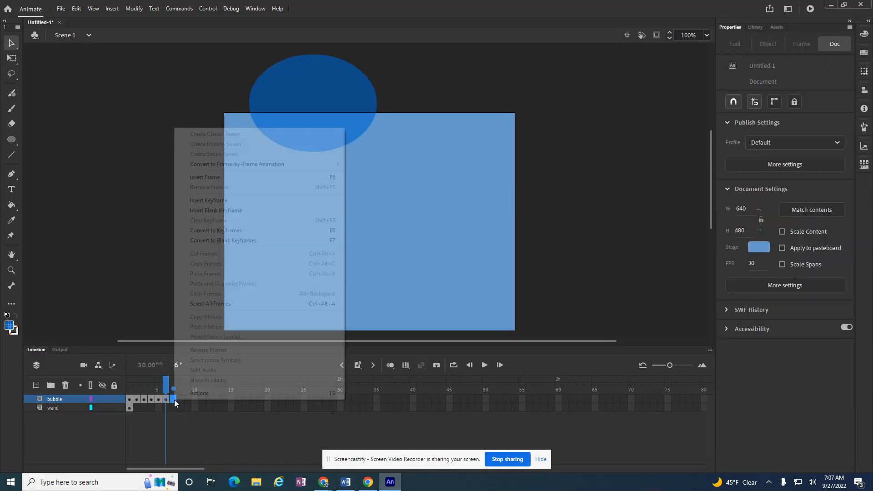
left_click(210, 199)
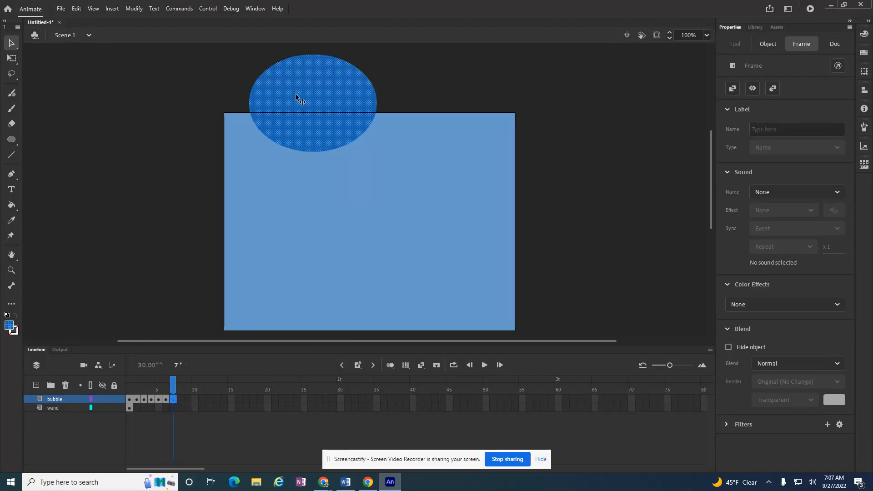
left_click_drag(296, 97, 296, 75)
Step: Insert a keyframe at frame 8 of the bubble layer and move the bubble completely off the stage, to about Y -224
left_click(180, 399)
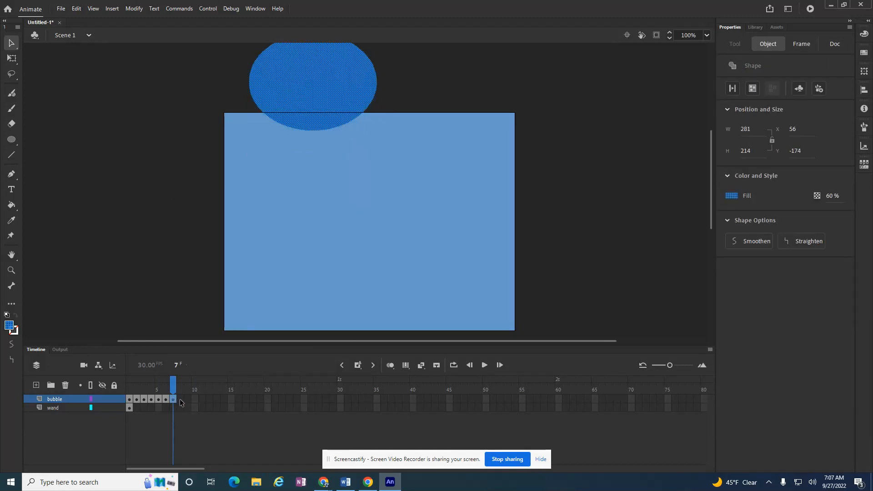
right_click(180, 400)
left_click(232, 197)
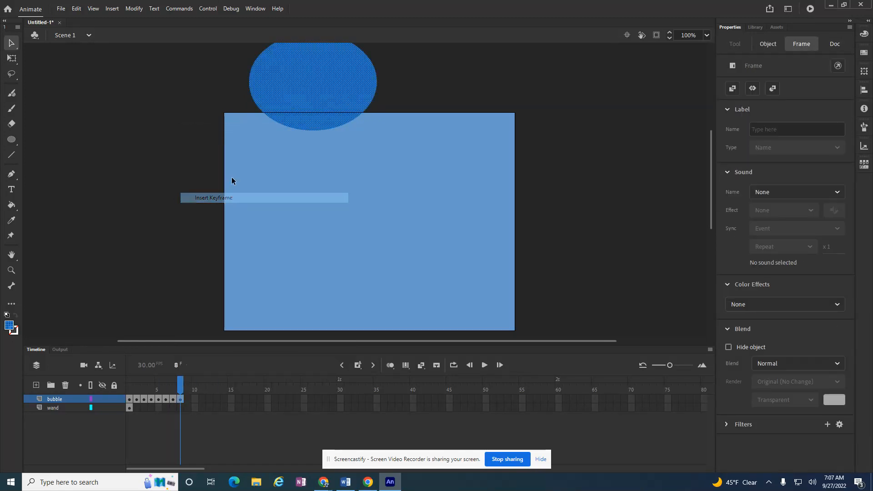
left_click_drag(281, 75, 295, 57)
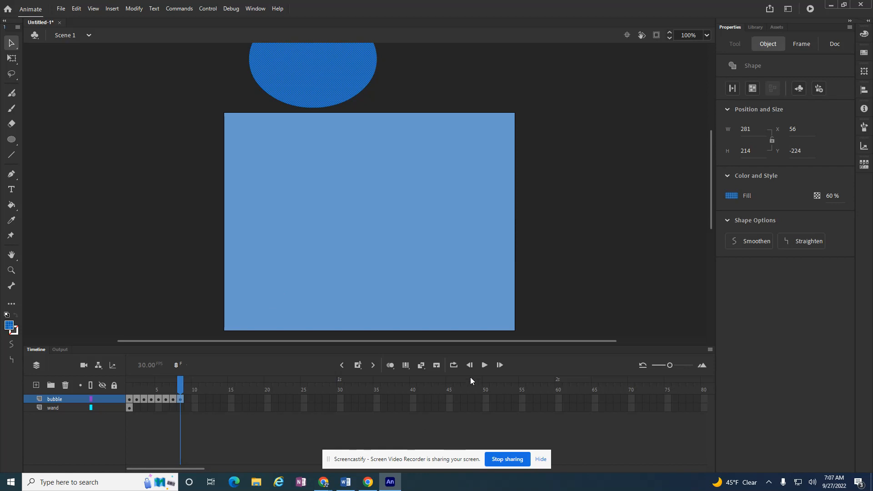
Step: Play the timeline to preview the bubble's rise, ending on frame 8 of the bubble layer
left_click(484, 367)
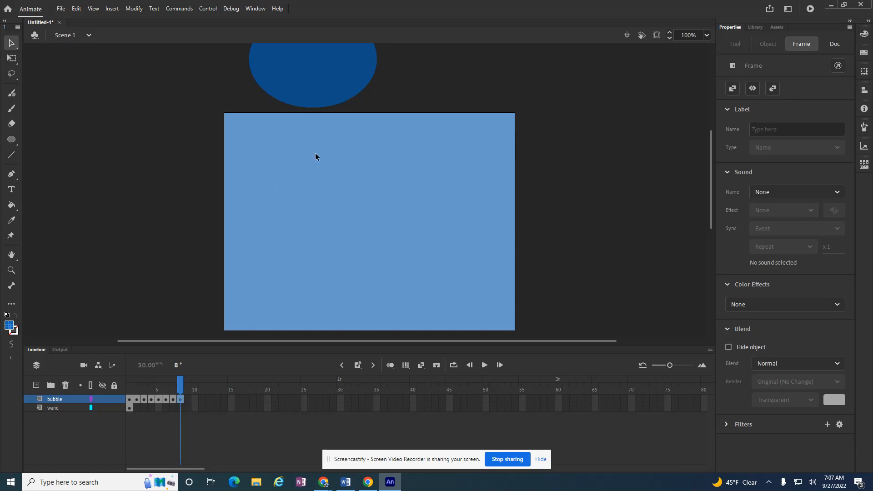
left_click(484, 365)
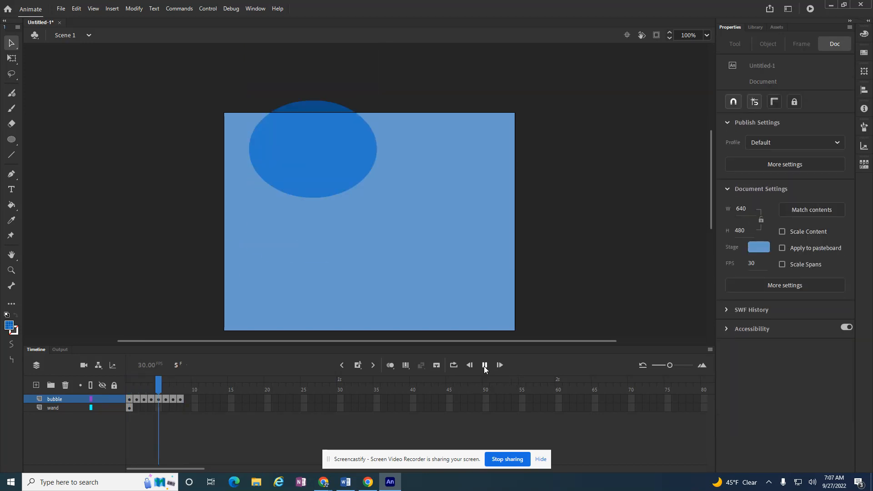
left_click(182, 400)
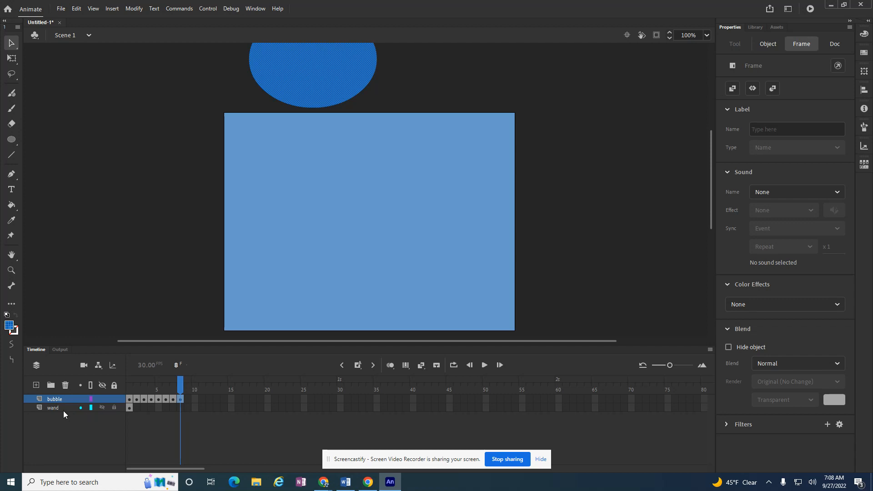
Step: Insert a keyframe at frame 8 of the wand layer and play the animation back with the wand included
left_click(182, 410)
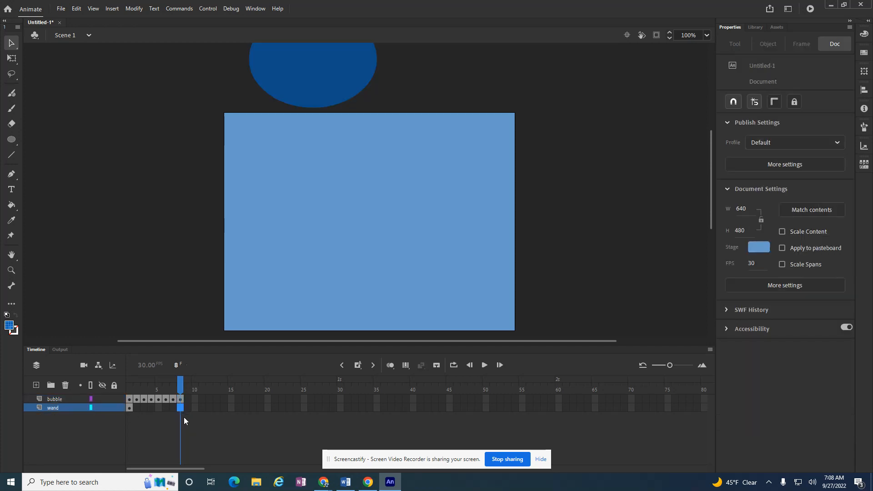
right_click(179, 407)
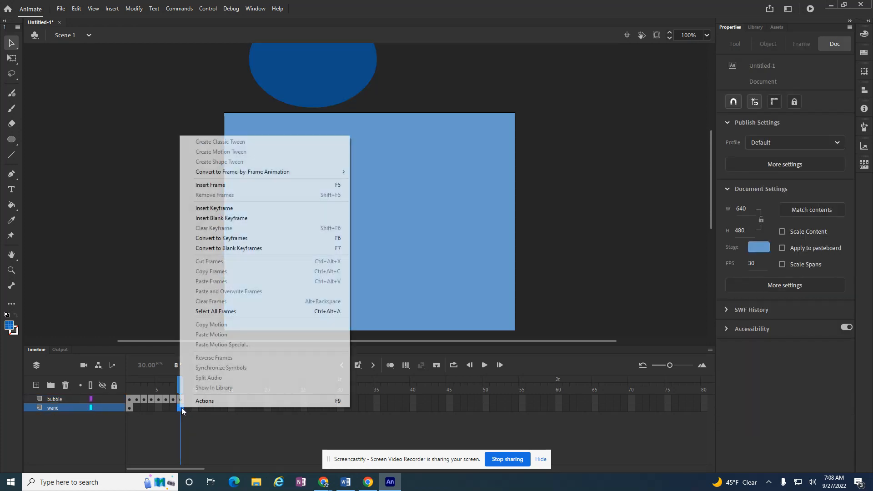
left_click(210, 209)
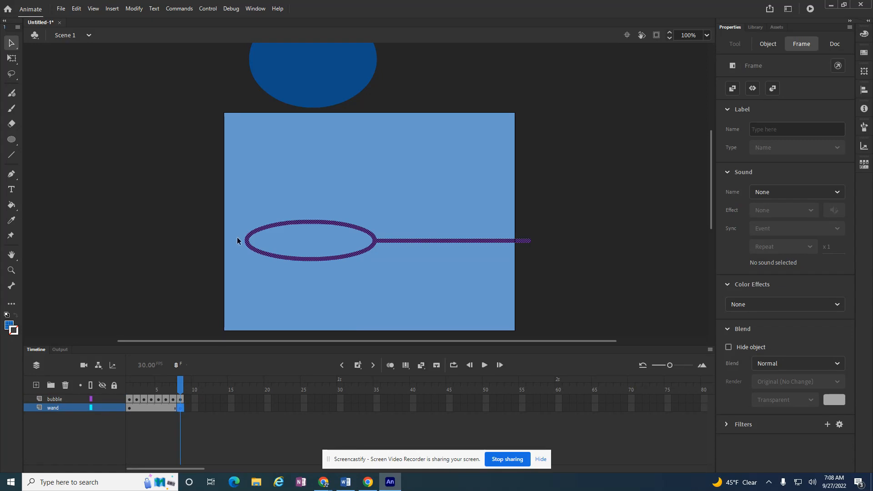
left_click_drag(159, 386, 180, 390)
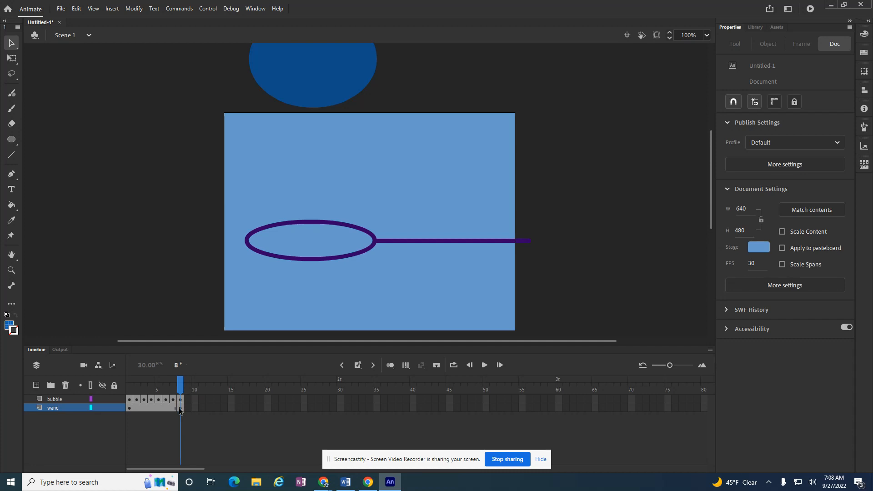
key("Return")
Step: Save the document to the Desktop as an Animate document named bubble
left_click(60, 8)
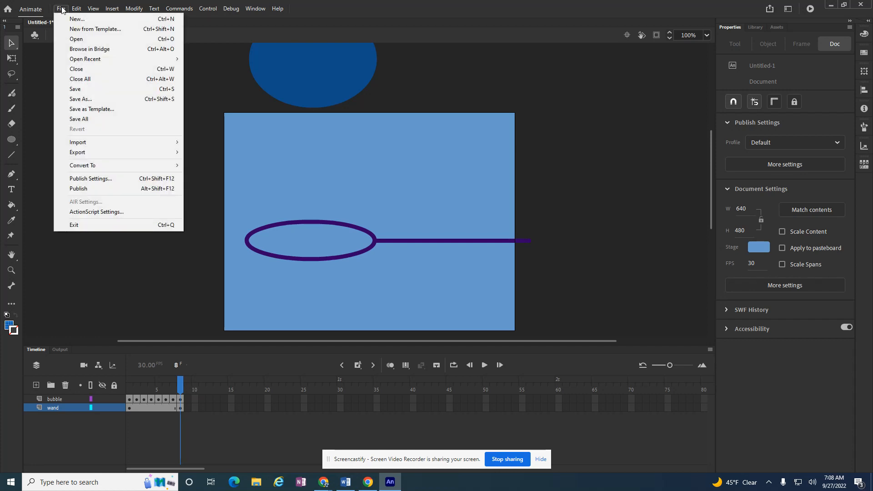
left_click(78, 99)
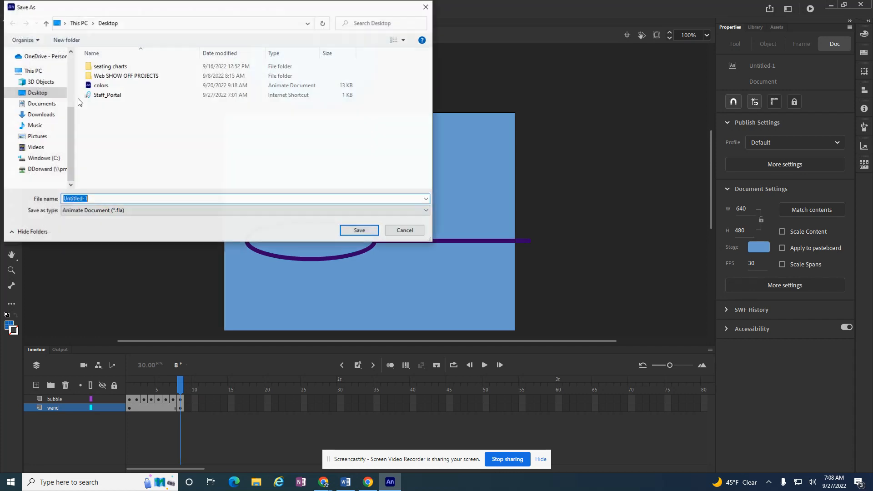
left_click(43, 93)
left_click(99, 199)
type("bubble")
key("Return")
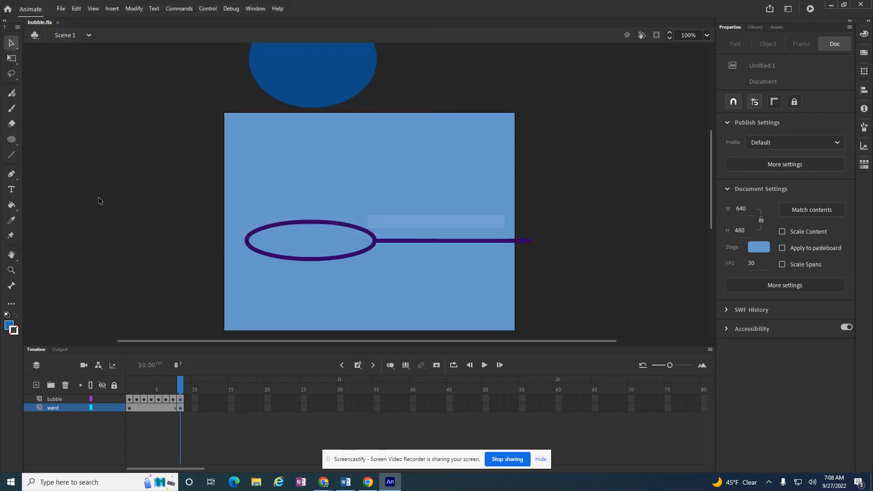